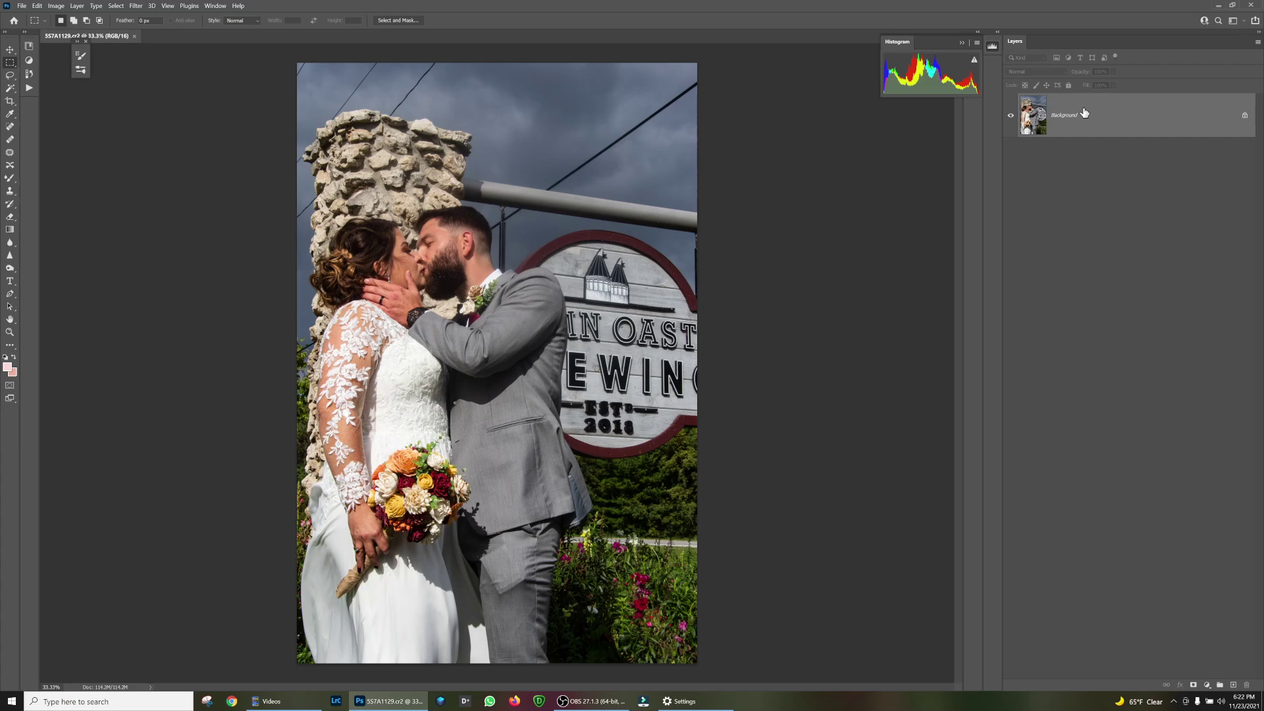
# Step: Duplicate the Background layer and make the copy the active layer
pyautogui.hotkey('ctrl', 'j')
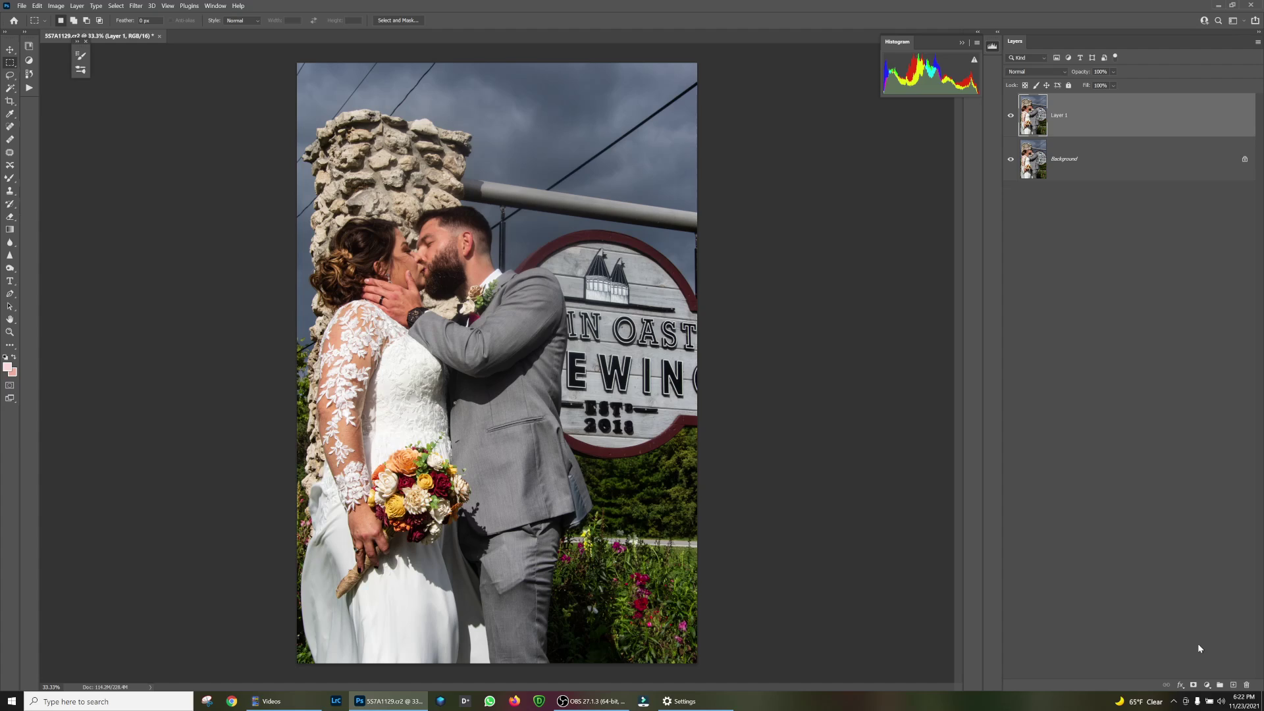
pyautogui.rightClick(1082, 156)
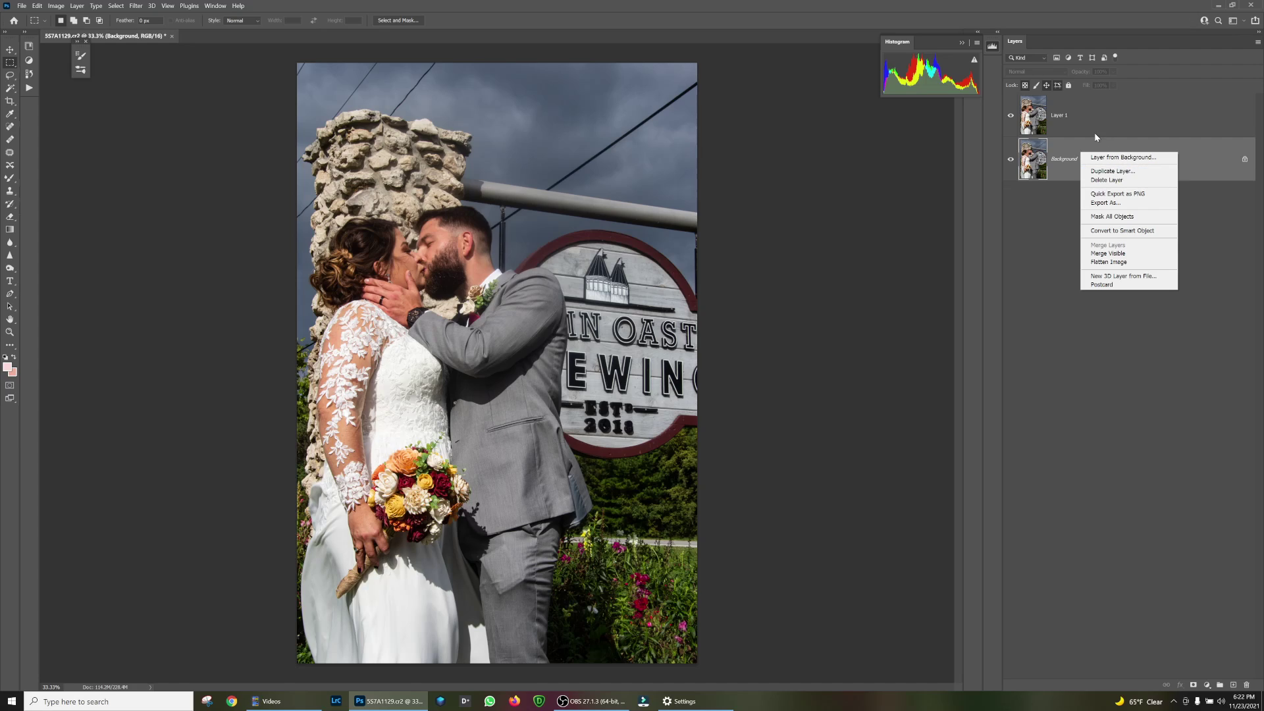
pyautogui.click(1075, 118)
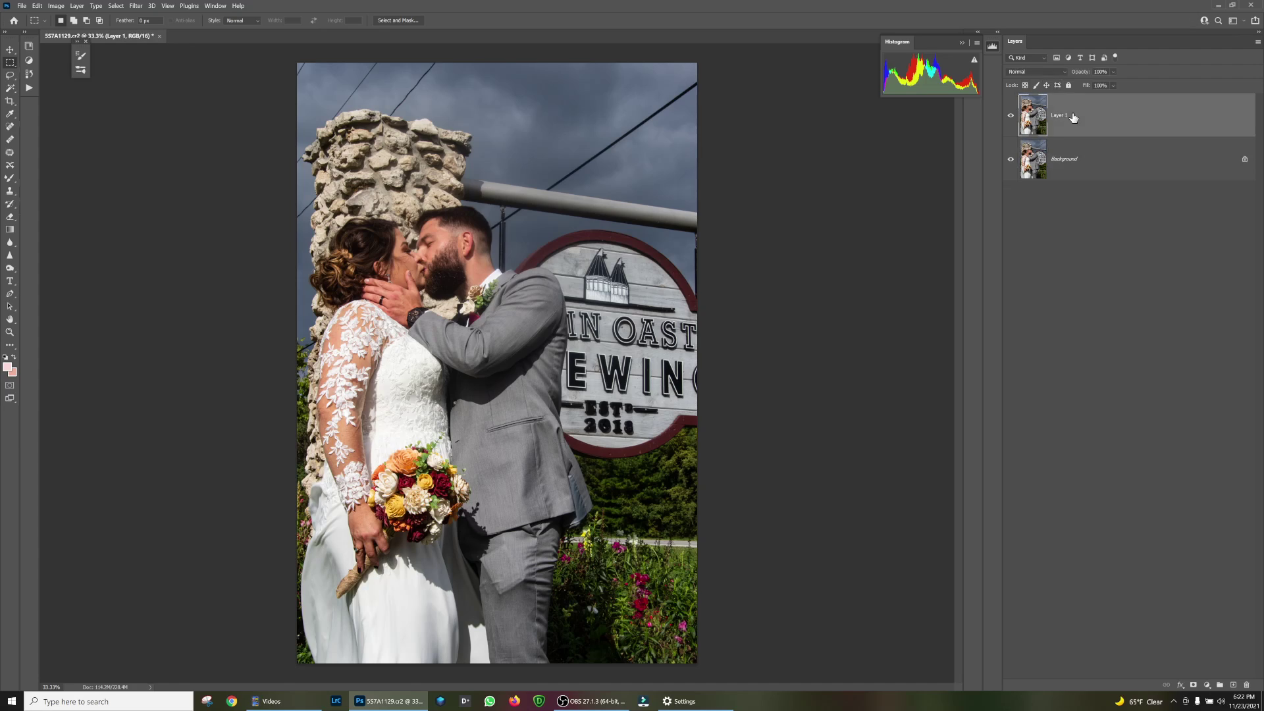
pyautogui.click(1073, 118)
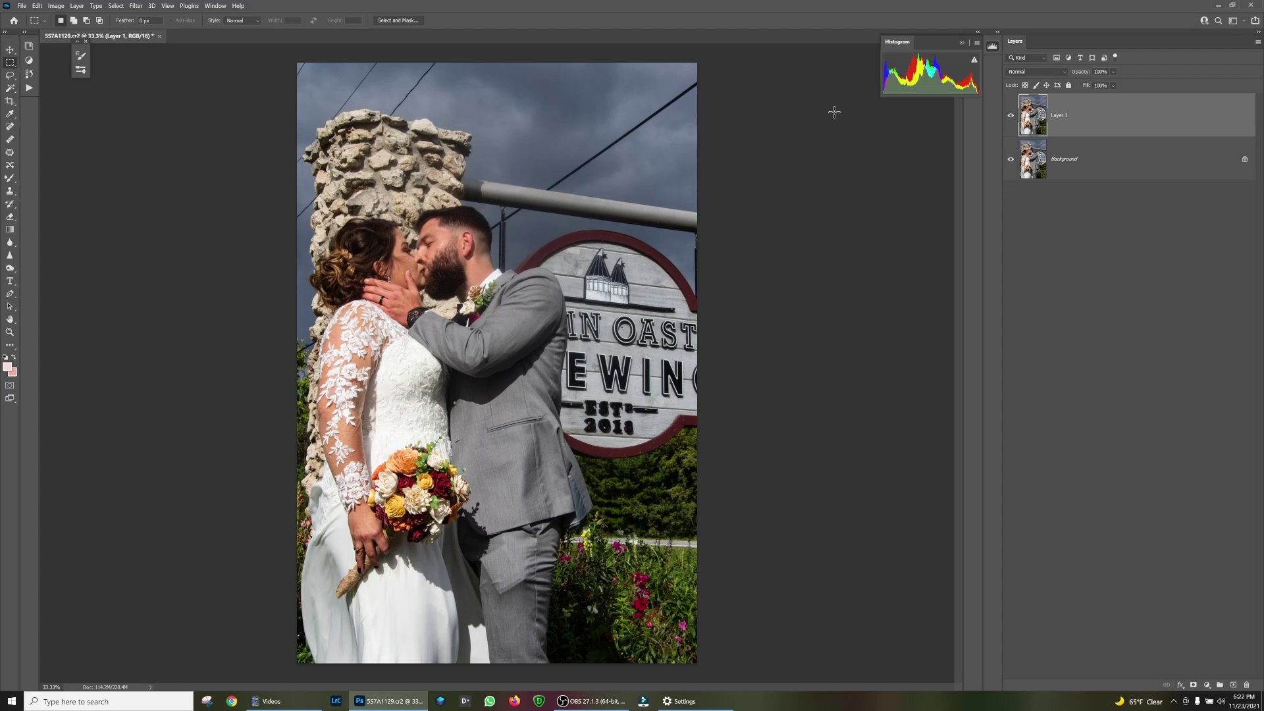
# Step: Choose the Spot Healing Brush and enlarge its brush to about 142 px
pyautogui.click(11, 127)
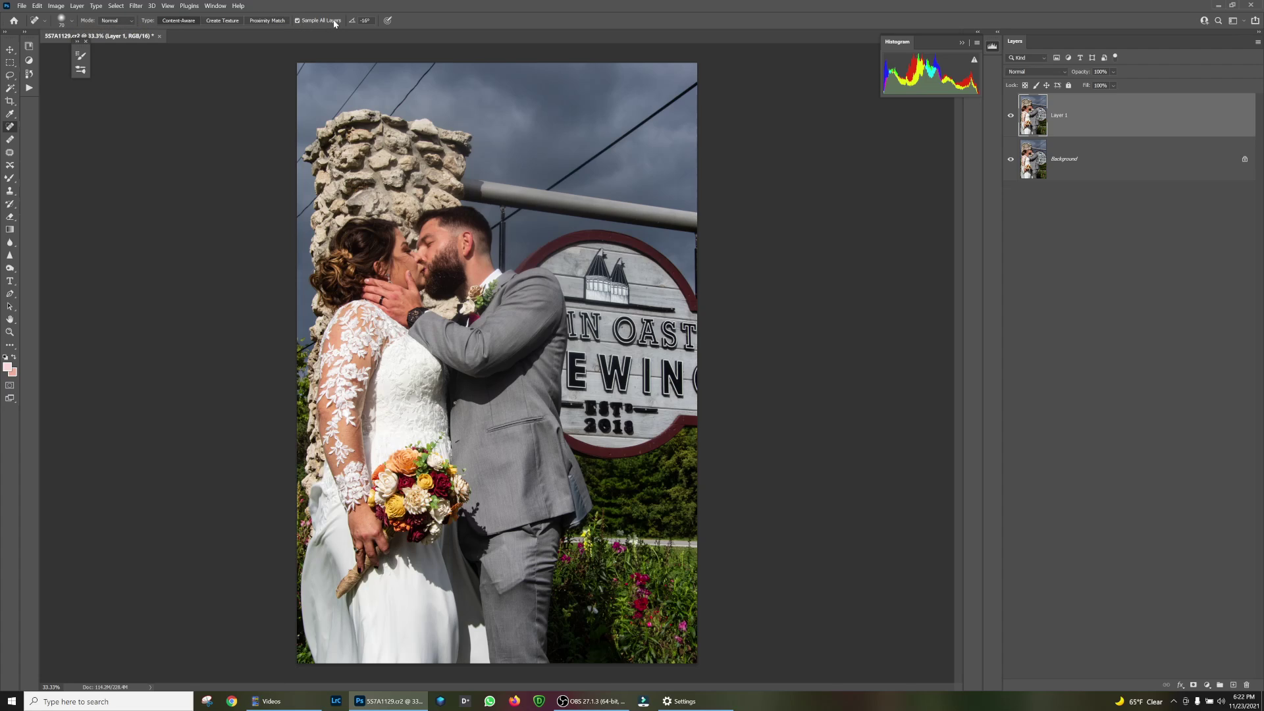
pyautogui.click(72, 21)
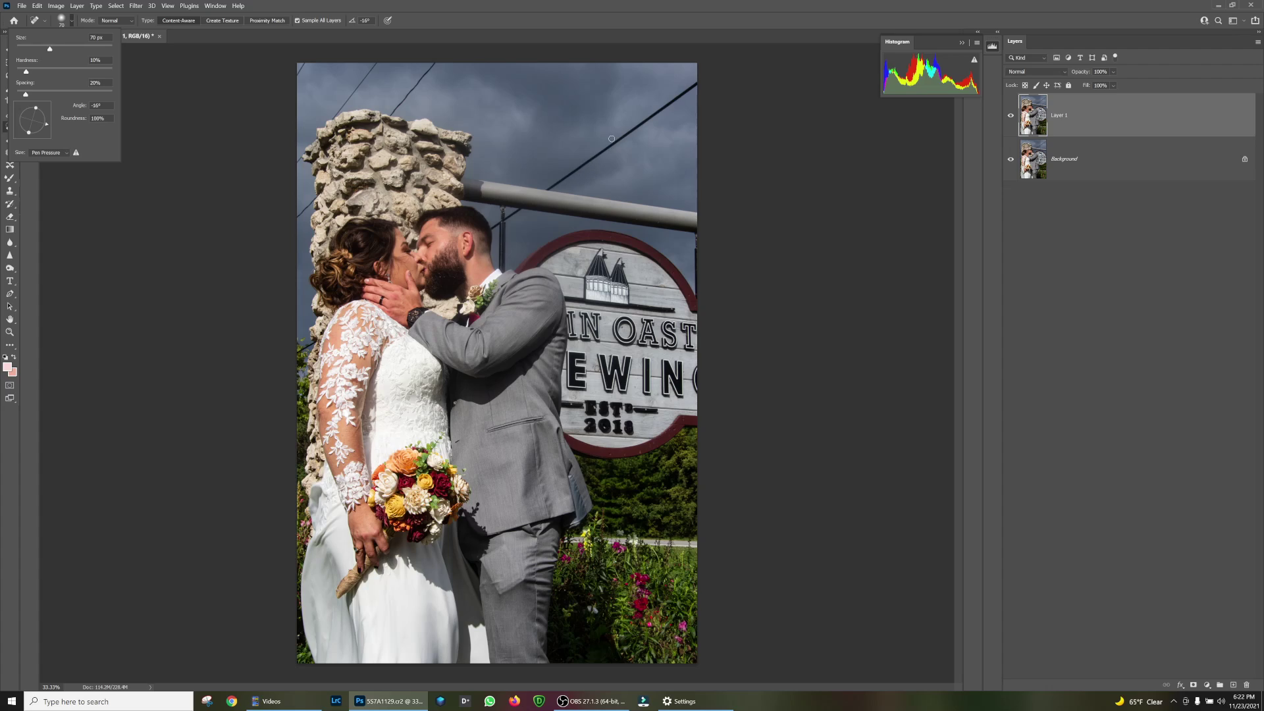
pyautogui.moveTo(26, 71)
pyautogui.mouseDown()
pyautogui.moveTo(44, 73)
pyautogui.moveTo(27, 72)
pyautogui.moveTo(61, 49)
pyautogui.mouseUp()
pyautogui.moveTo(58, 51); pyautogui.dragTo(67, 50)
pyautogui.press('Return')
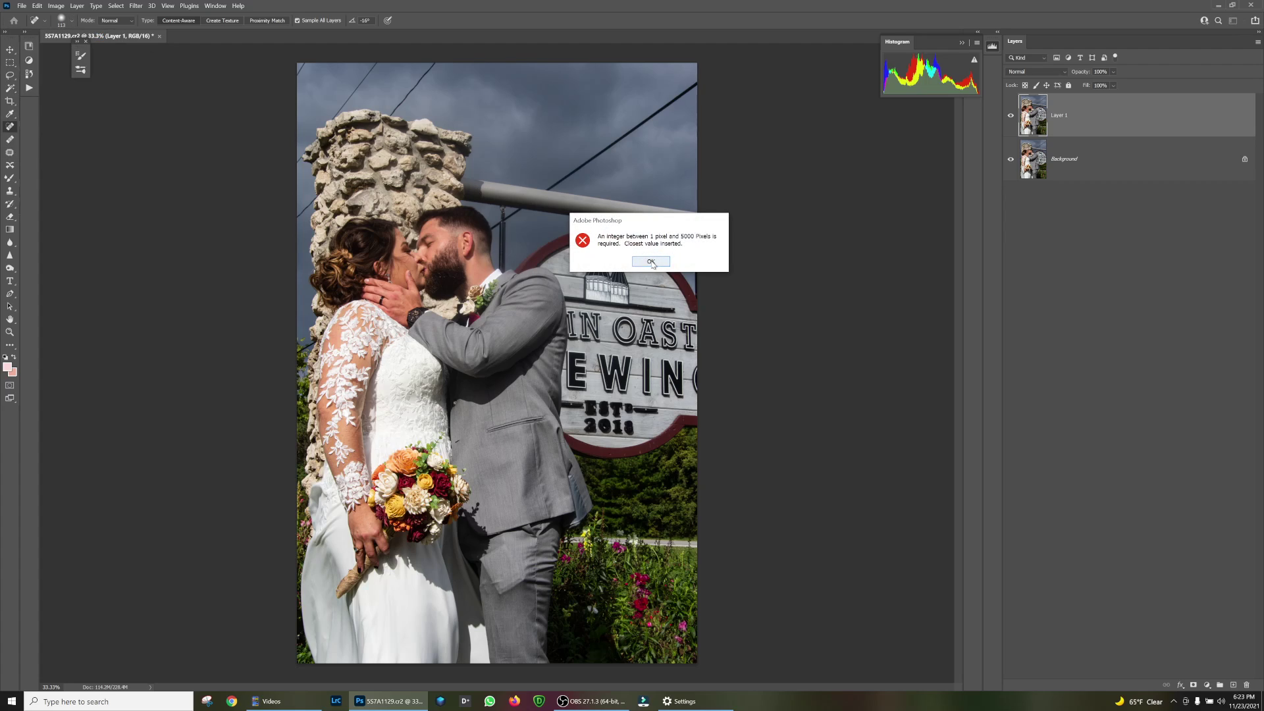
pyautogui.click(644, 261)
pyautogui.click(72, 22)
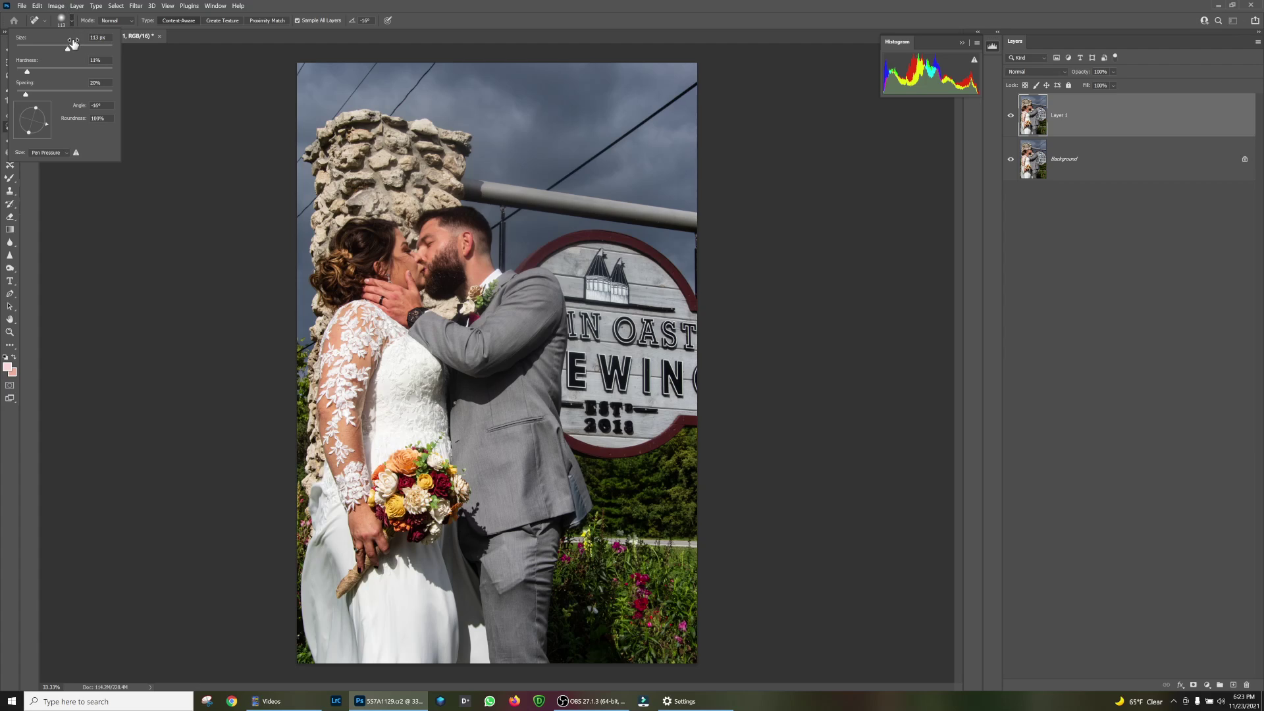
pyautogui.click(68, 51)
pyautogui.write('79')
pyautogui.click(127, 63)
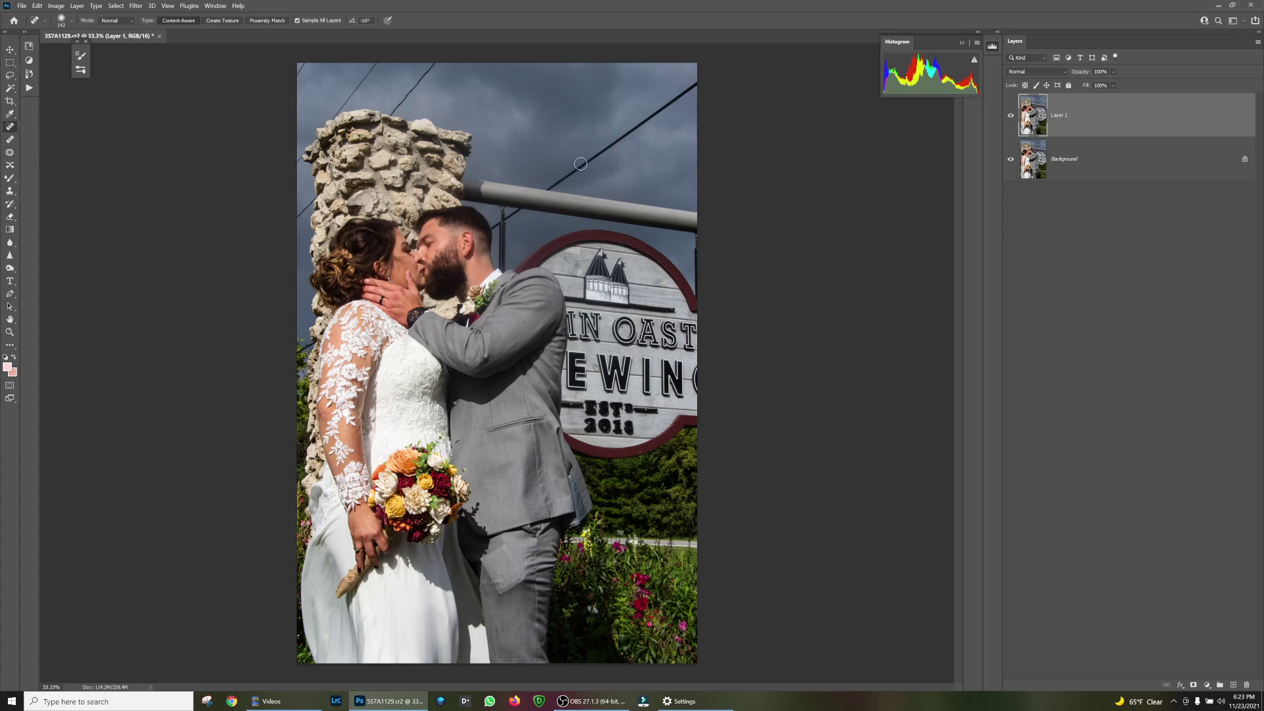
# Step: Fine-tune the healing brush size and heal out the long power line running from the photo's right edge down to the beam
pyautogui.press(']')
pyautogui.press(']')
pyautogui.press(']')
pyautogui.press(']')
pyautogui.press(']')
pyautogui.press(']')
pyautogui.press('[')
pyautogui.press('[')
pyautogui.press('[')
pyautogui.press('[')
pyautogui.press('[')
pyautogui.keyDown('shift'); pyautogui.click(696, 86); pyautogui.keyUp('shift')
pyautogui.click(695, 87)
pyautogui.moveTo(553, 184); pyautogui.dragTo(568, 176)
pyautogui.moveTo(561, 183); pyautogui.dragTo(548, 181)
pyautogui.click(567, 172)
# Step: Heal out the power lines in the sky above the stone pillar
pyautogui.moveTo(395, 107); pyautogui.dragTo(441, 55)
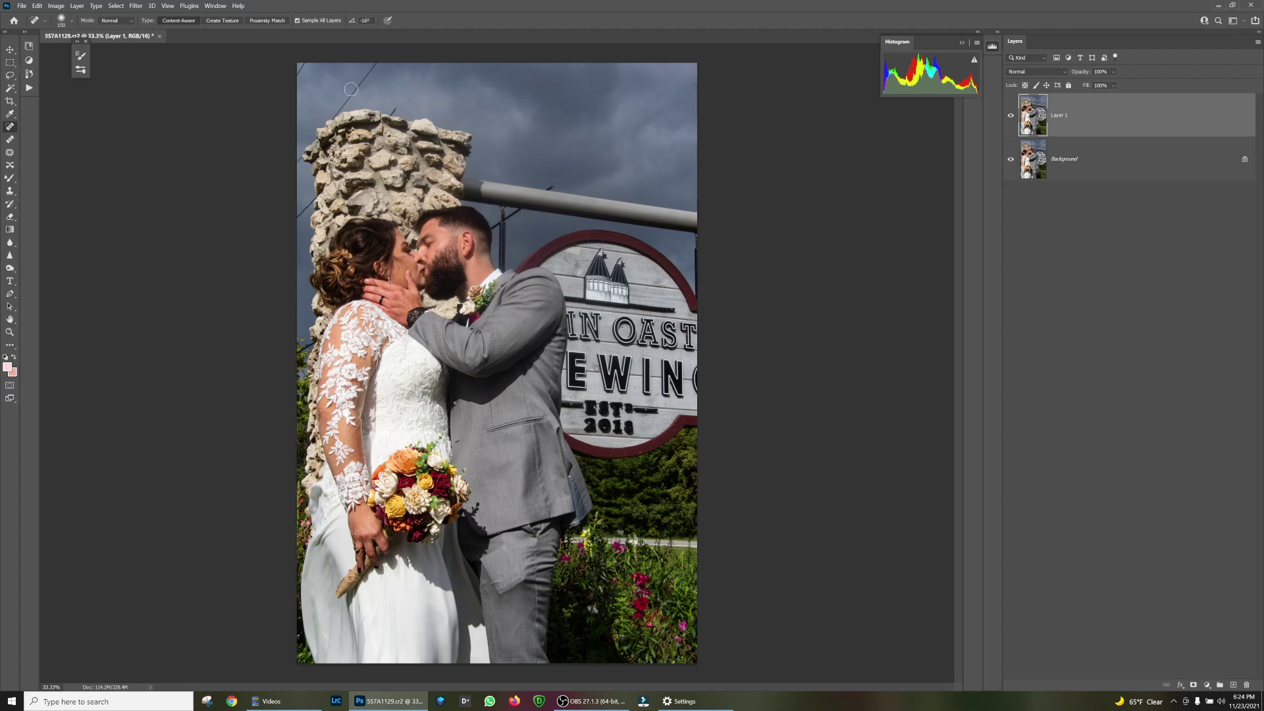
pyautogui.moveTo(332, 113)
pyautogui.mouseDown()
pyautogui.moveTo(383, 50)
pyautogui.moveTo(538, 59)
pyautogui.mouseUp()
pyautogui.click(300, 76)
pyautogui.moveTo(402, 108); pyautogui.dragTo(387, 106)
pyautogui.moveTo(307, 200)
pyautogui.mouseDown()
pyautogui.moveTo(417, 113)
pyautogui.moveTo(297, 215)
pyautogui.moveTo(308, 192)
pyautogui.moveTo(300, 223)
pyautogui.mouseUp()
pyautogui.hotkey('ctrl', 'z')
pyautogui.hotkey('ctrl', 'z')
# Step: Heal out the wire fragment between the beam and the groom's head, plus the remnant at the pillar's top edge
pyautogui.moveTo(497, 223); pyautogui.dragTo(520, 209)
pyautogui.click(521, 211)
pyautogui.click(339, 104)
# Step: Retouch the sky along the upper edge of the grey beam using the Clone Stamp with a smaller brush
pyautogui.click(9, 194)
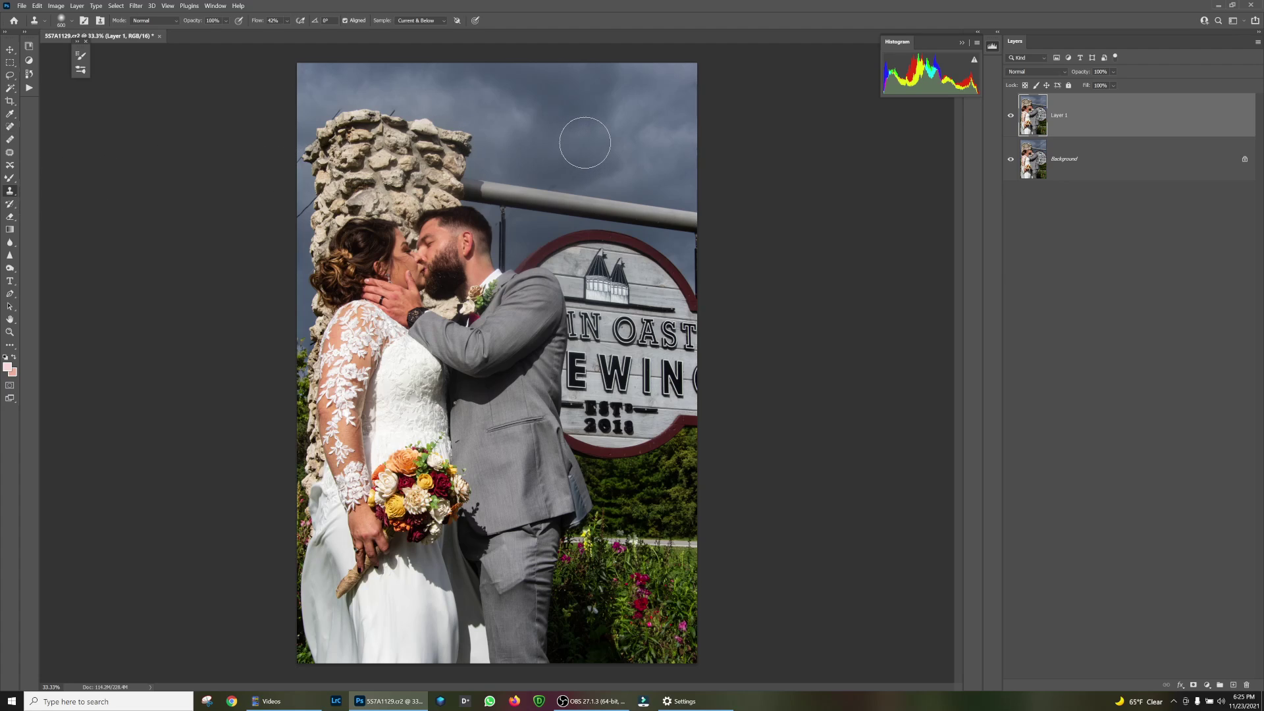
pyautogui.press('[')
pyautogui.press('[')
pyautogui.press('[')
pyautogui.press('[')
pyautogui.press('[')
pyautogui.press('[')
pyautogui.hotkey('ctrl', '+')
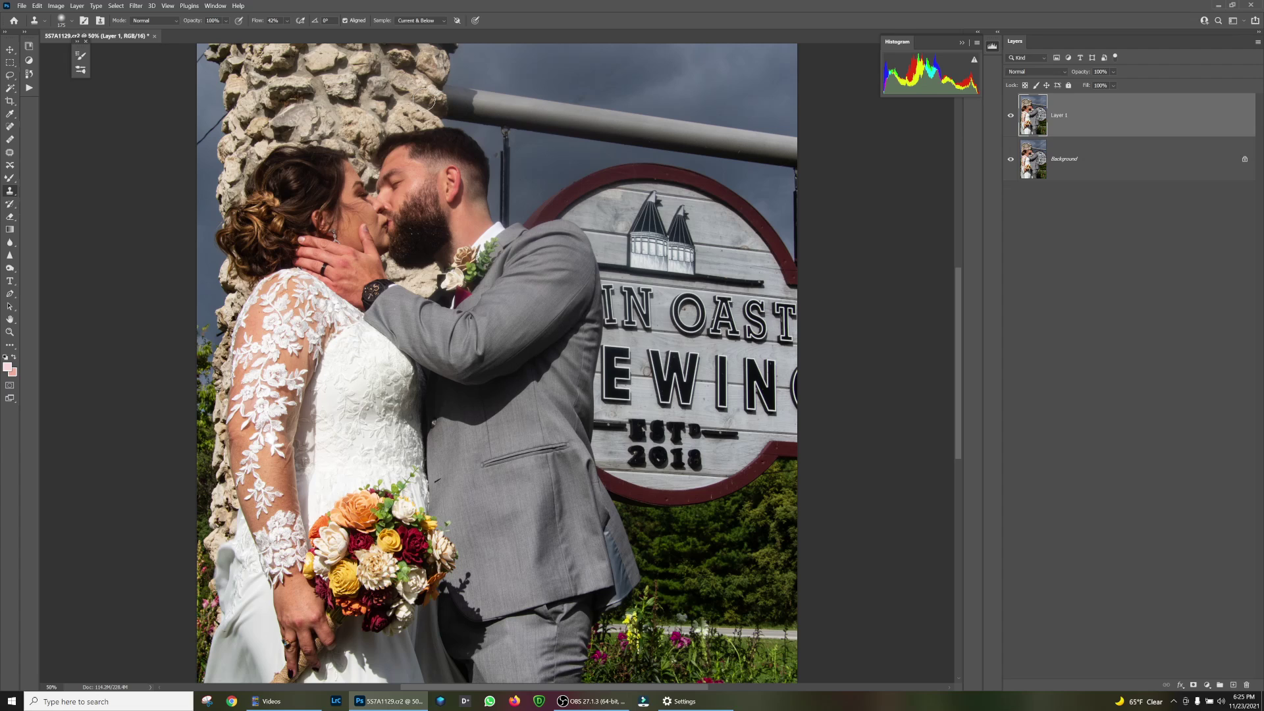
pyautogui.hotkey('ctrl', '+')
pyautogui.hotkey('ctrl', '+')
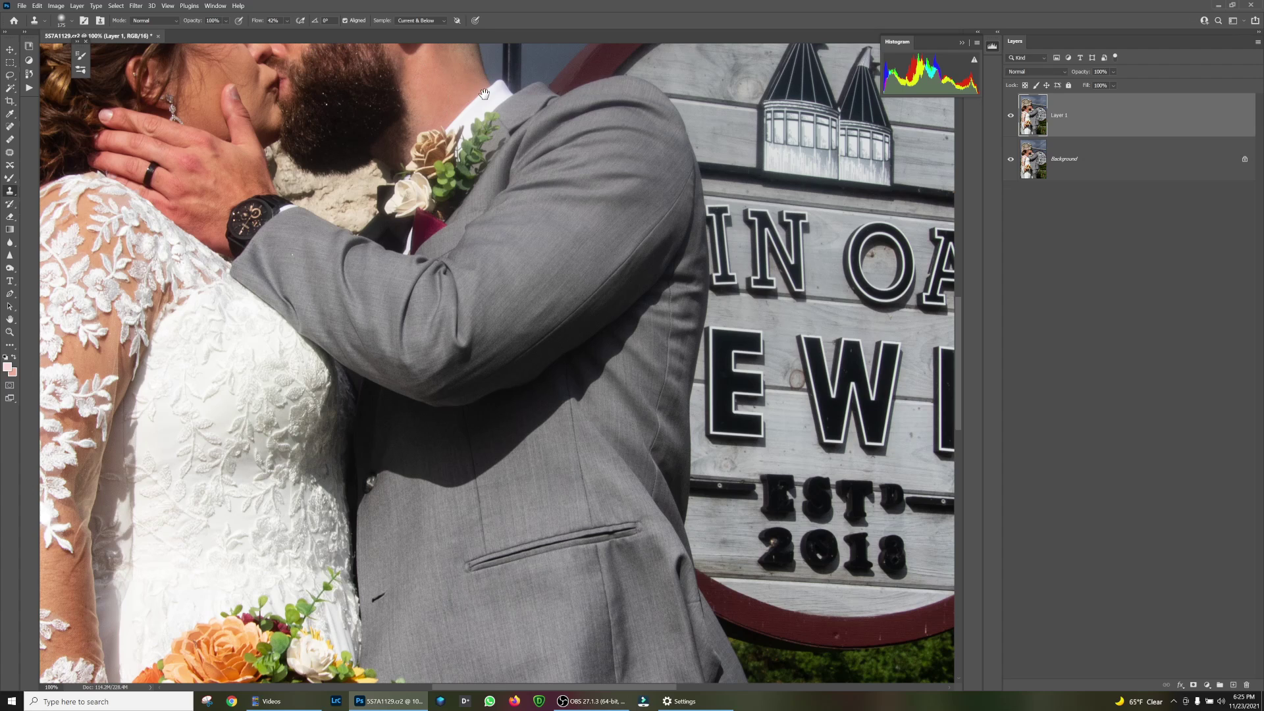
pyautogui.moveTo(409, 74); pyautogui.dragTo(645, 398)
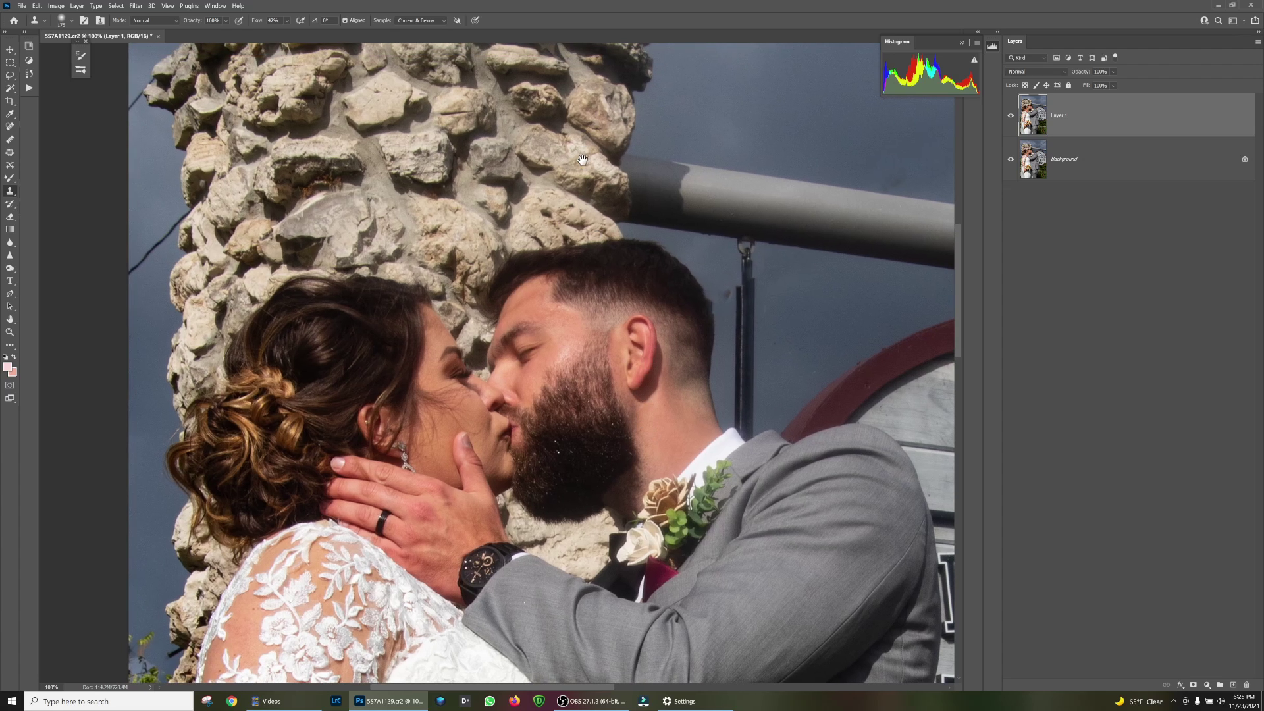
pyautogui.moveTo(526, 123); pyautogui.dragTo(265, 214)
pyautogui.moveTo(790, 263); pyautogui.dragTo(907, 321)
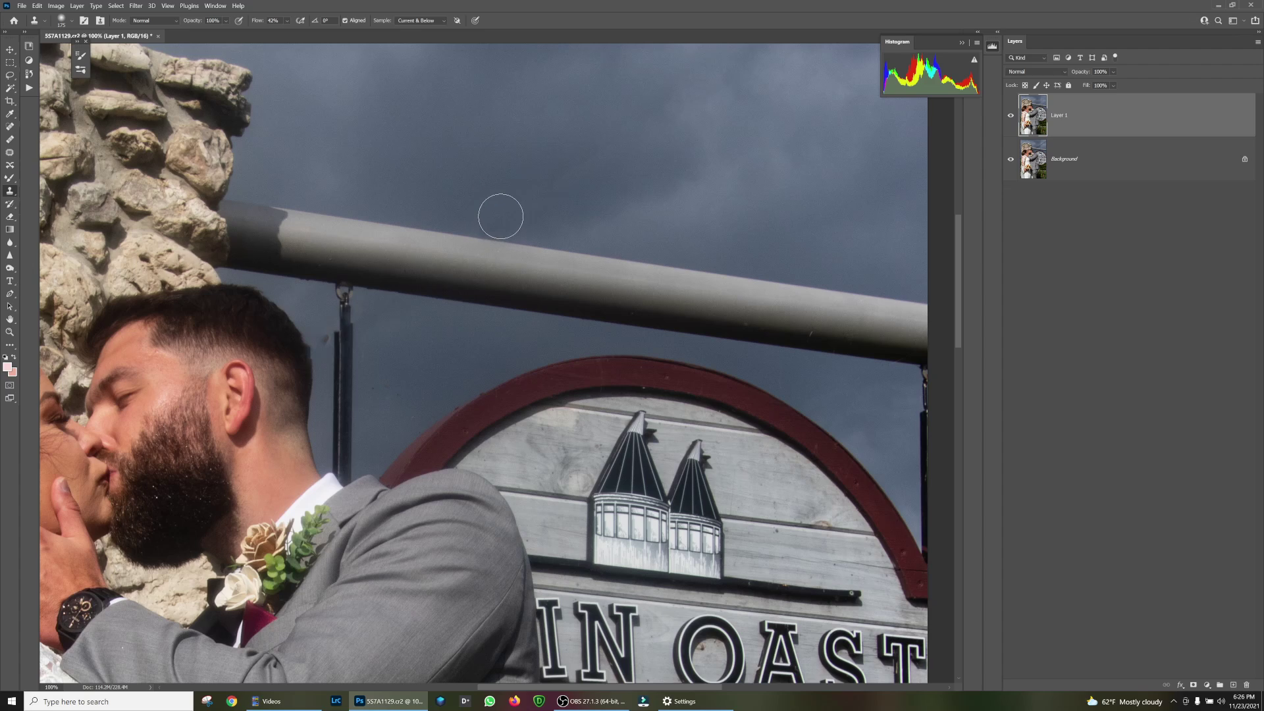
pyautogui.moveTo(494, 217); pyautogui.dragTo(483, 211)
pyautogui.click(685, 204)
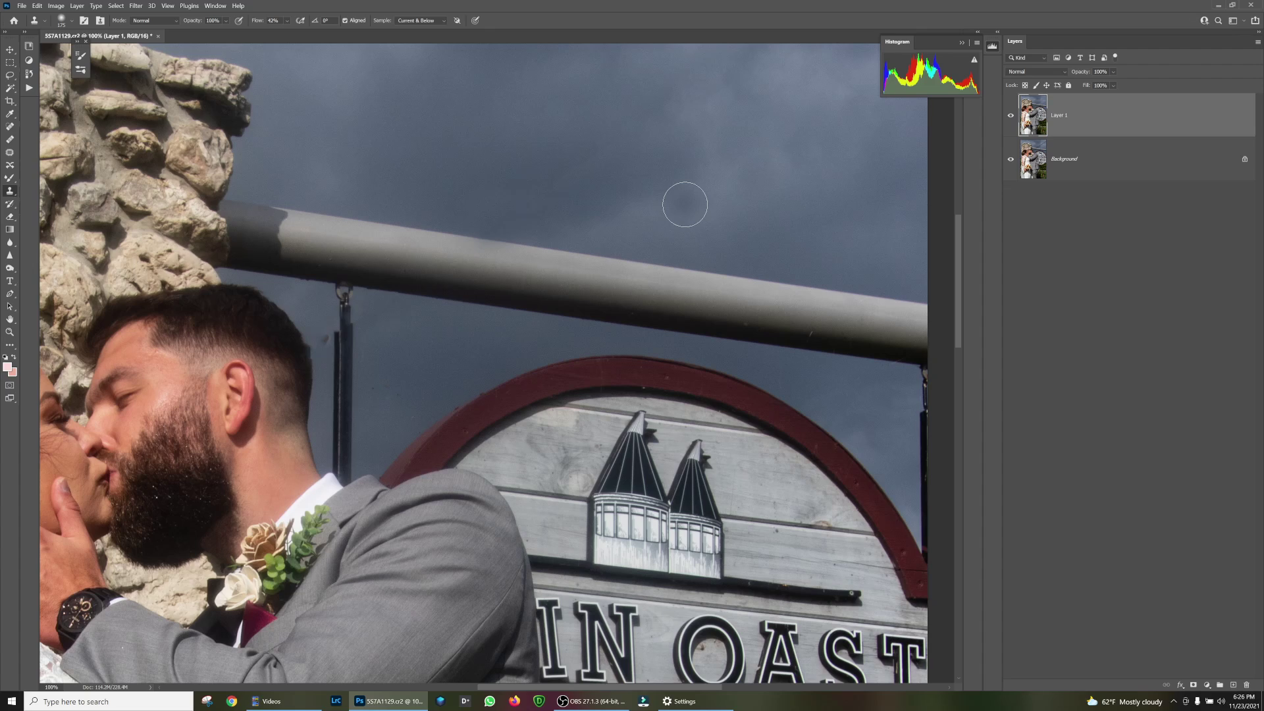
pyautogui.click(312, 304)
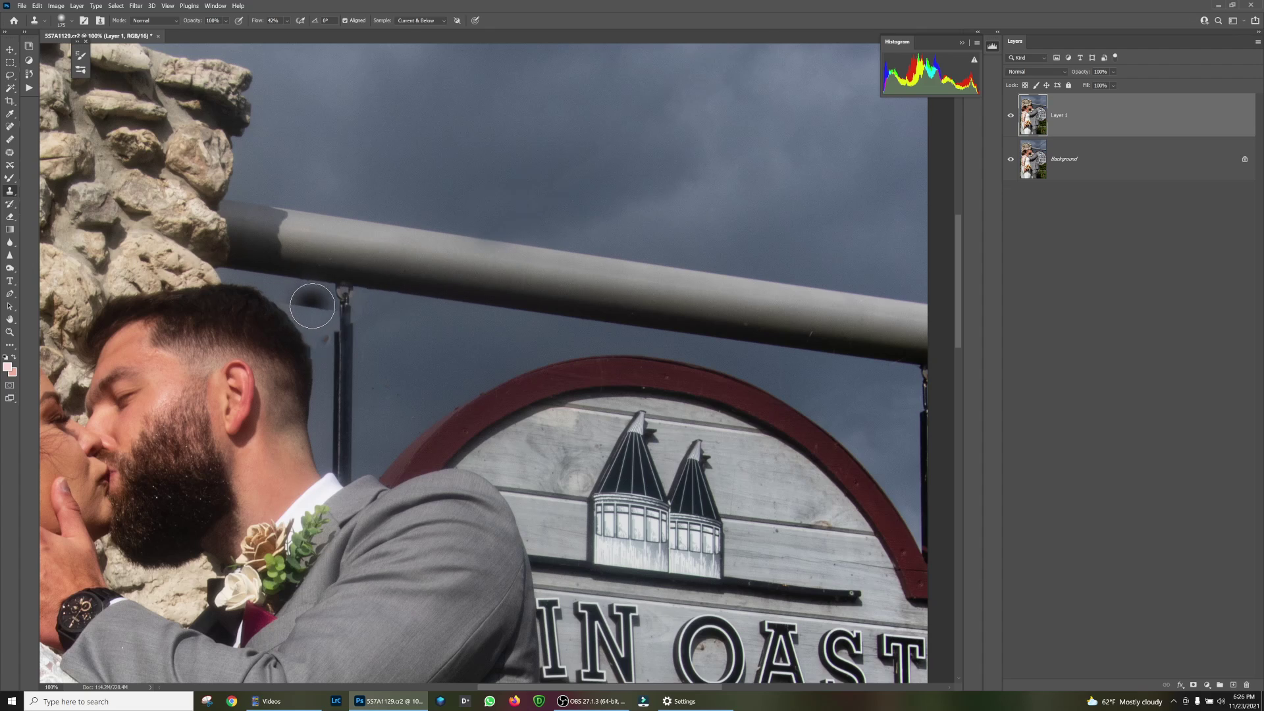
pyautogui.press('[')
pyautogui.press('[')
pyautogui.hotkey('ctrl', 'z')
# Step: Reduce the Clone Stamp brush further and sample clean sky above the beam
pyautogui.press('[')
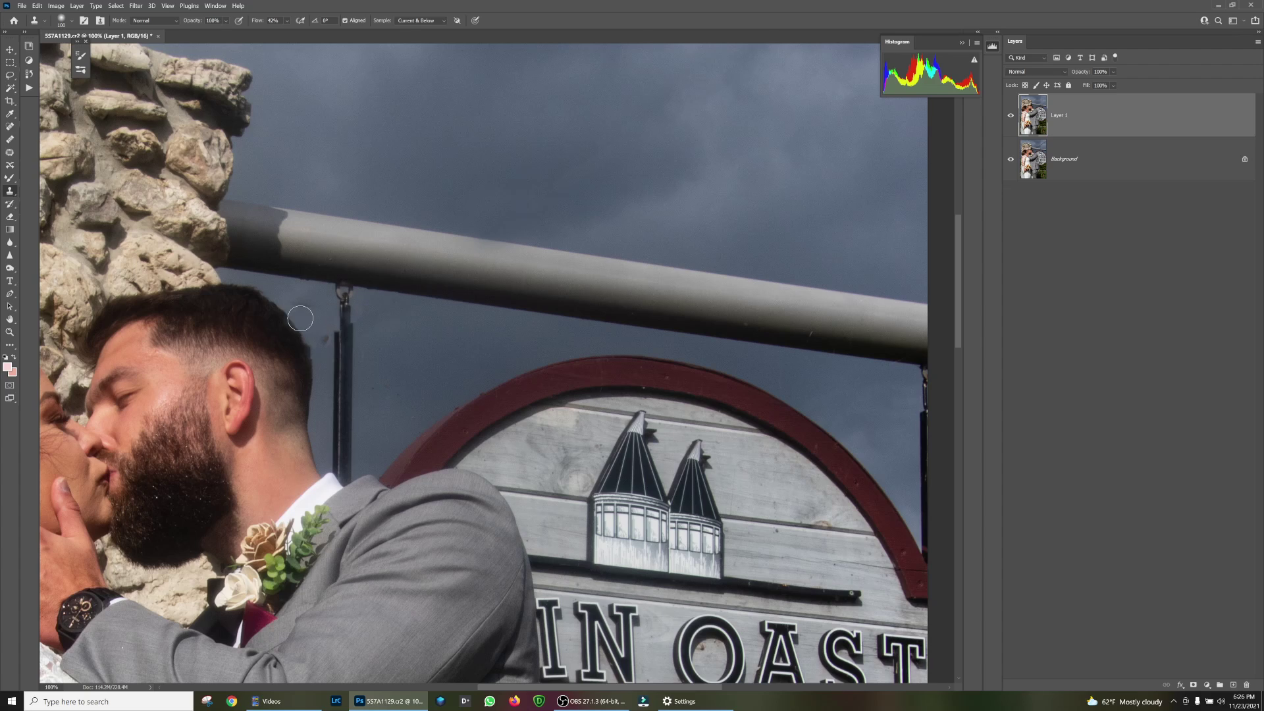
pyautogui.press('[')
pyautogui.click(419, 186)
# Step: Clone nearby sky and stone over the short wire remnant at the pillar's upper left edge
pyautogui.moveTo(182, 162); pyautogui.dragTo(750, 344)
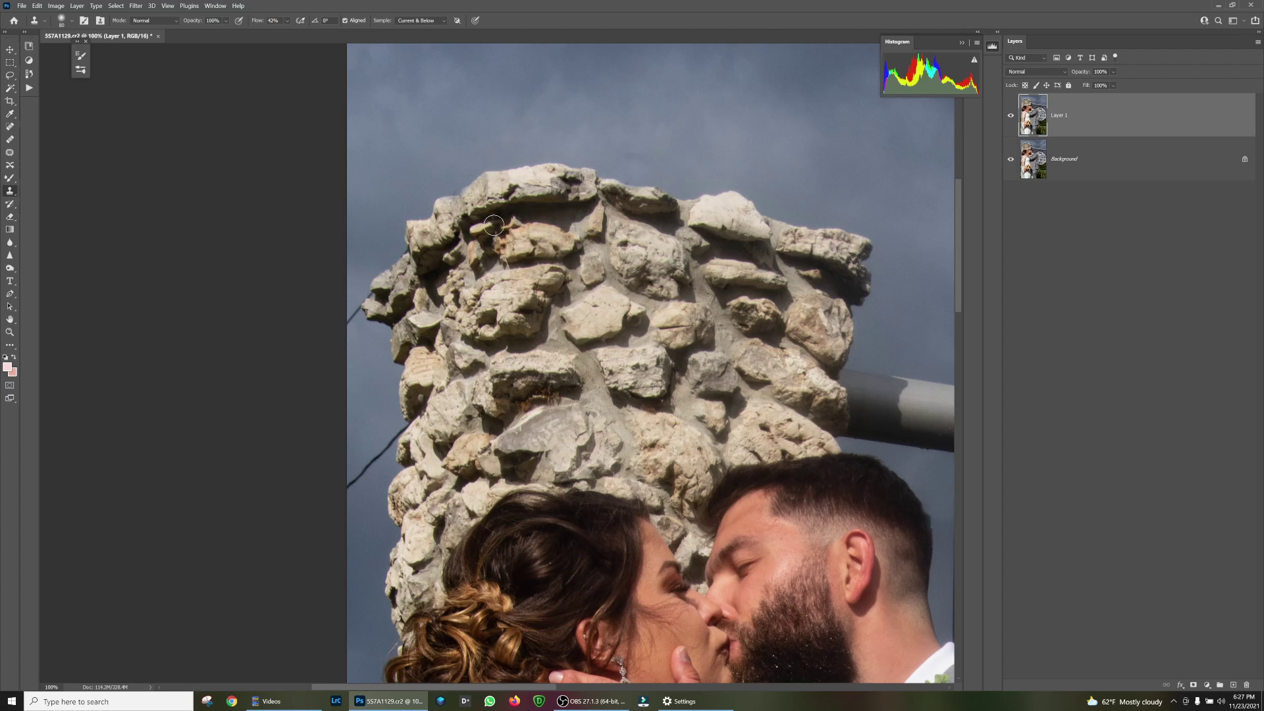
pyautogui.moveTo(414, 229); pyautogui.dragTo(572, 129)
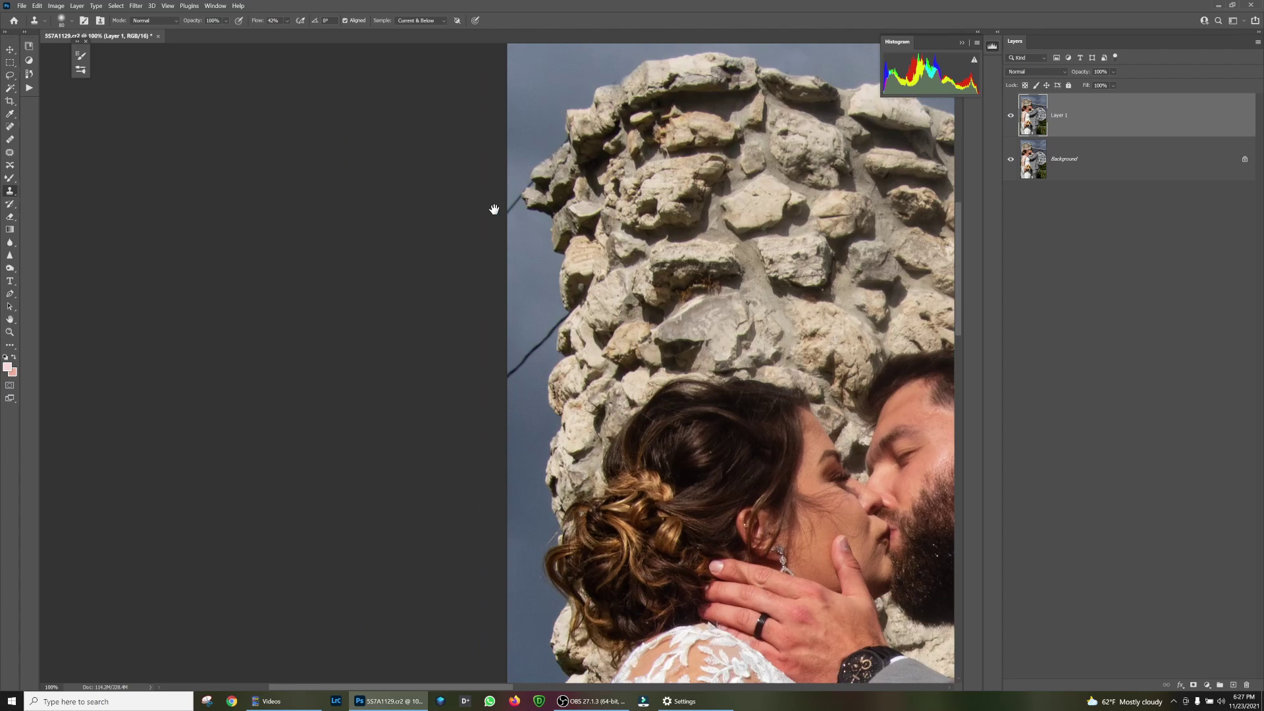
pyautogui.keyDown('alt'); pyautogui.click(519, 233); pyautogui.keyUp('alt')
pyautogui.moveTo(511, 206); pyautogui.dragTo(513, 199)
pyautogui.keyDown('alt'); pyautogui.click(541, 172); pyautogui.keyUp('alt')
pyautogui.moveTo(537, 187); pyautogui.dragTo(538, 186)
pyautogui.moveTo(535, 183)
pyautogui.mouseDown()
pyautogui.moveTo(644, 159)
pyautogui.moveTo(543, 159)
pyautogui.moveTo(527, 194)
pyautogui.mouseUp()
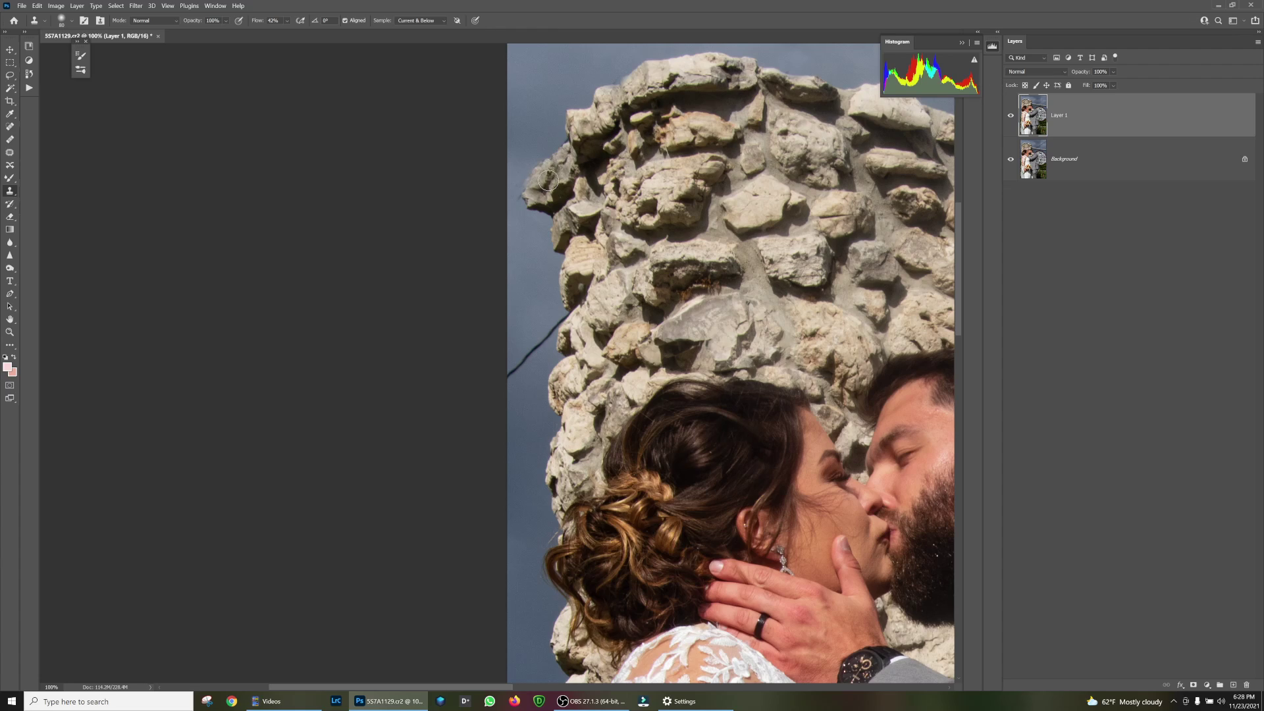
# Step: Clone clean sky over the outer part of the lower wire left of the pillar, redoing the first attempt
pyautogui.keyDown('alt'); pyautogui.click(527, 393); pyautogui.keyUp('alt')
pyautogui.moveTo(510, 384); pyautogui.dragTo(524, 357)
pyautogui.keyDown('alt'); pyautogui.click(525, 407); pyautogui.keyUp('alt')
pyautogui.hotkey('ctrl', 'z')
pyautogui.moveTo(515, 372)
pyautogui.mouseDown()
pyautogui.moveTo(525, 340)
pyautogui.moveTo(537, 341)
pyautogui.mouseUp()
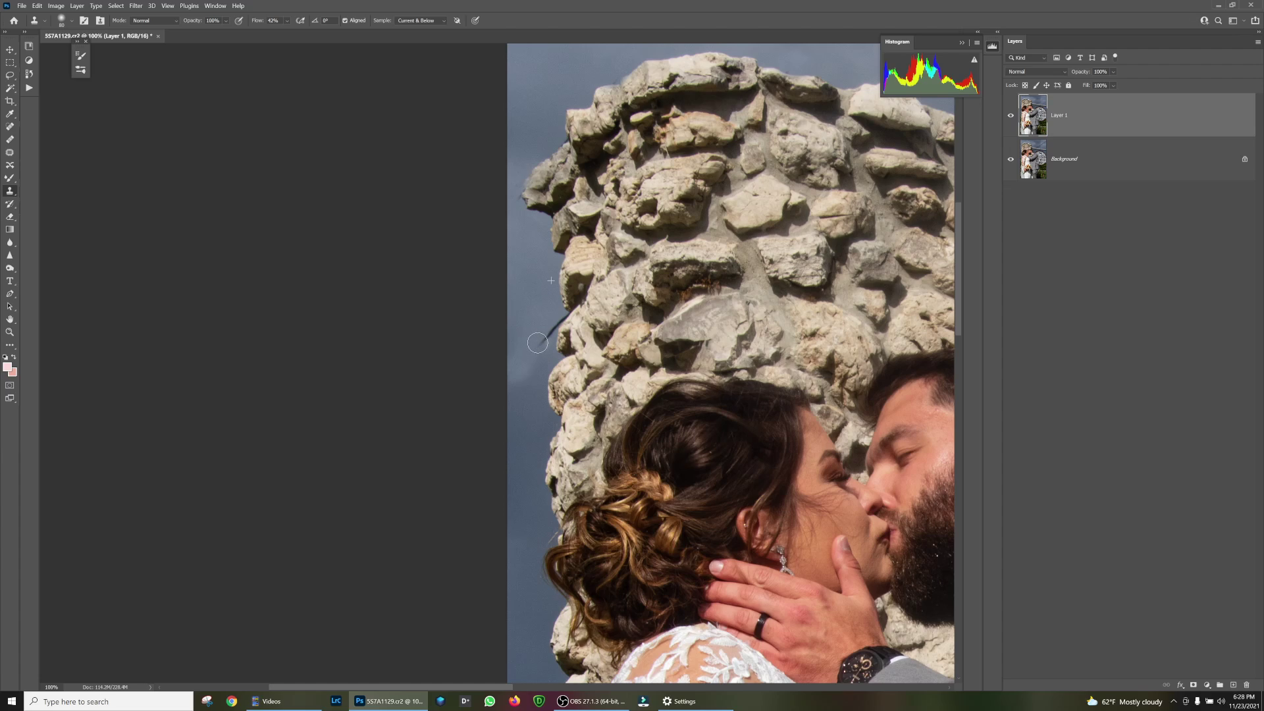
# Step: Clone out the remaining end of the lower wire where it meets the stone pillar
pyautogui.keyDown('alt'); pyautogui.click(525, 308); pyautogui.keyUp('alt')
pyautogui.click(539, 343)
pyautogui.moveTo(542, 338)
pyautogui.mouseDown()
pyautogui.moveTo(520, 360)
pyautogui.moveTo(545, 339)
pyautogui.moveTo(550, 304)
pyautogui.mouseUp()
pyautogui.keyDown('alt'); pyautogui.click(573, 316); pyautogui.keyUp('alt')
pyautogui.moveTo(568, 315); pyautogui.dragTo(582, 306)
# Step: Check the retouched photo and select Layer 1 and the Background layer together
pyautogui.moveTo(606, 150); pyautogui.dragTo(341, 93)
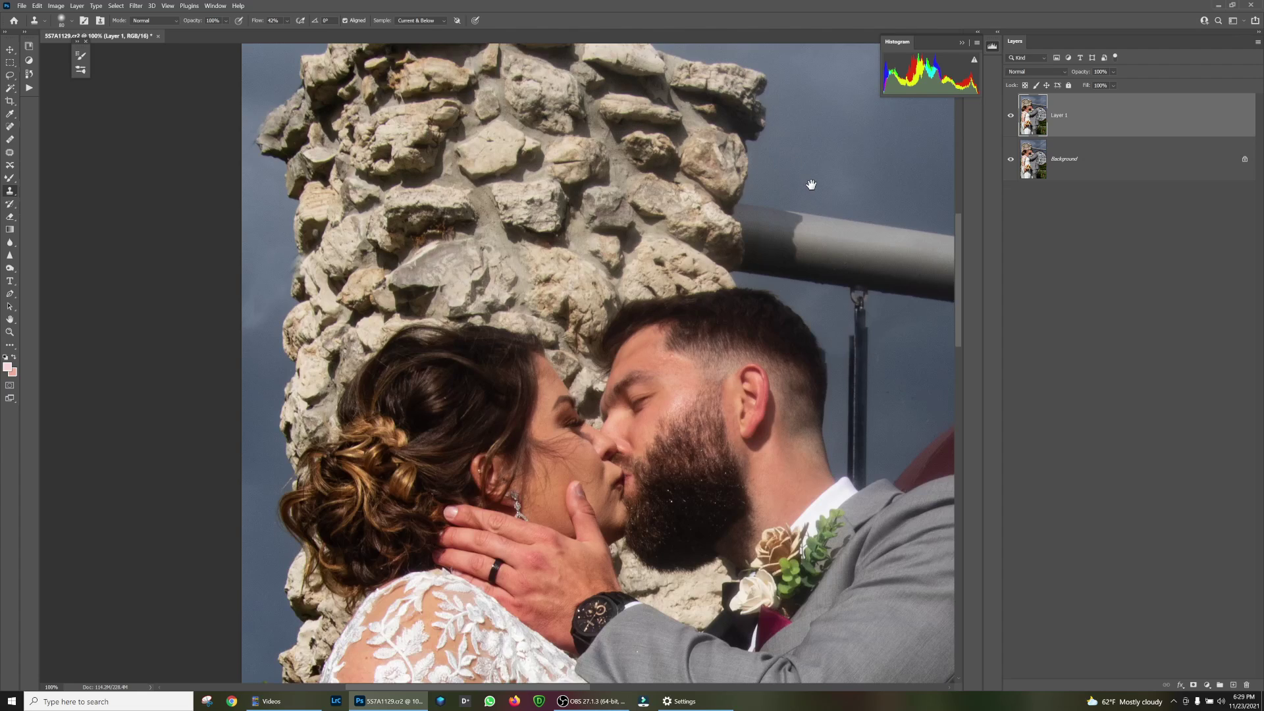
pyautogui.moveTo(810, 184); pyautogui.dragTo(642, 132)
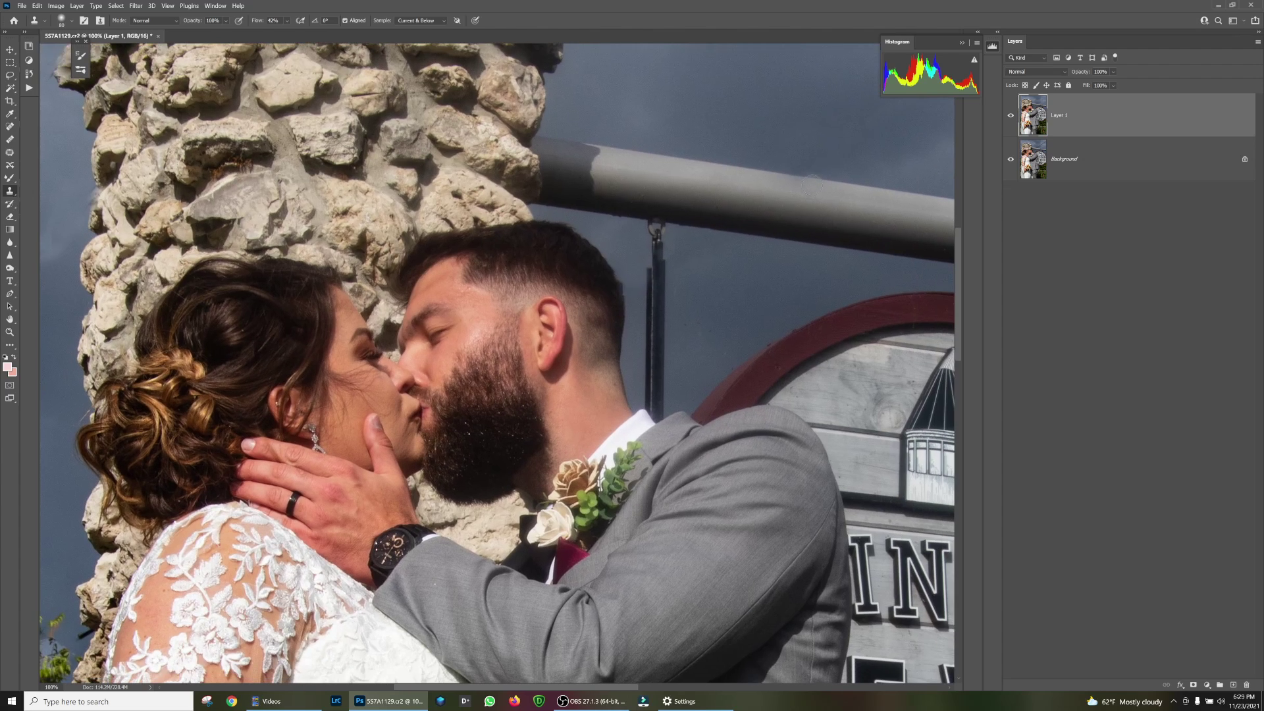
pyautogui.hotkey('ctrl', '0')
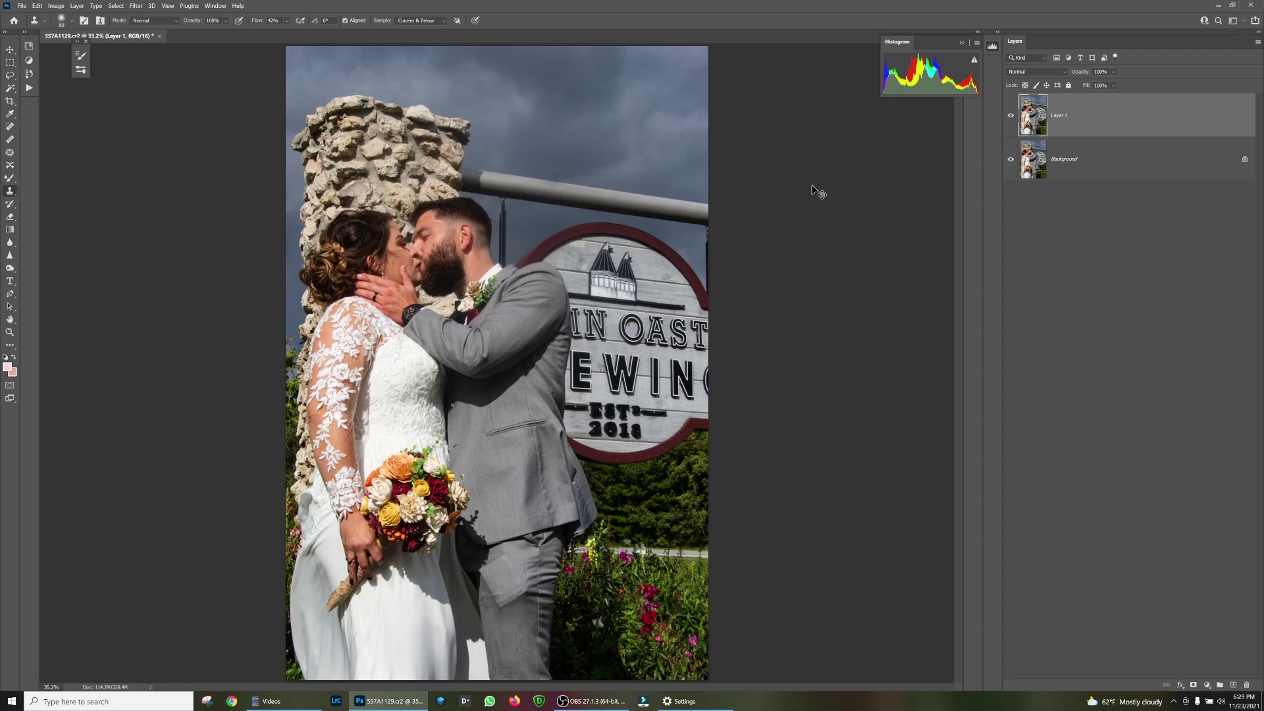
pyautogui.hotkey('ctrl', '+')
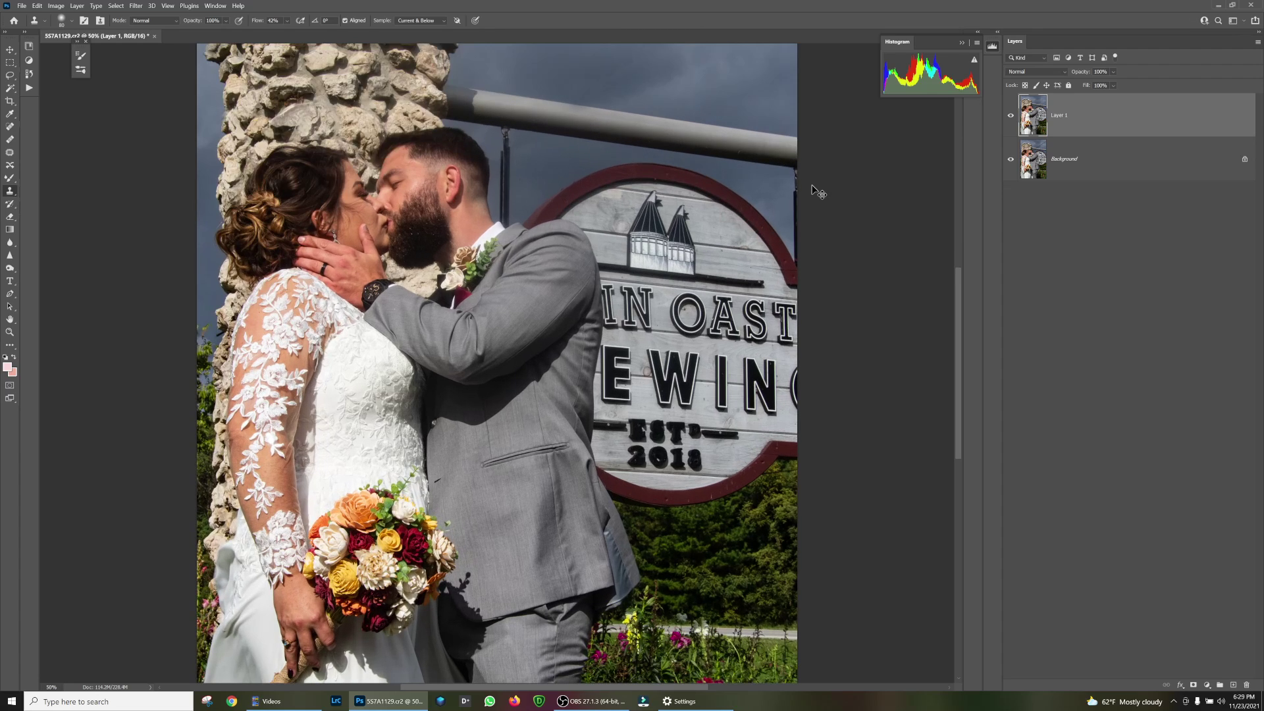
pyautogui.hotkey('ctrl', '-')
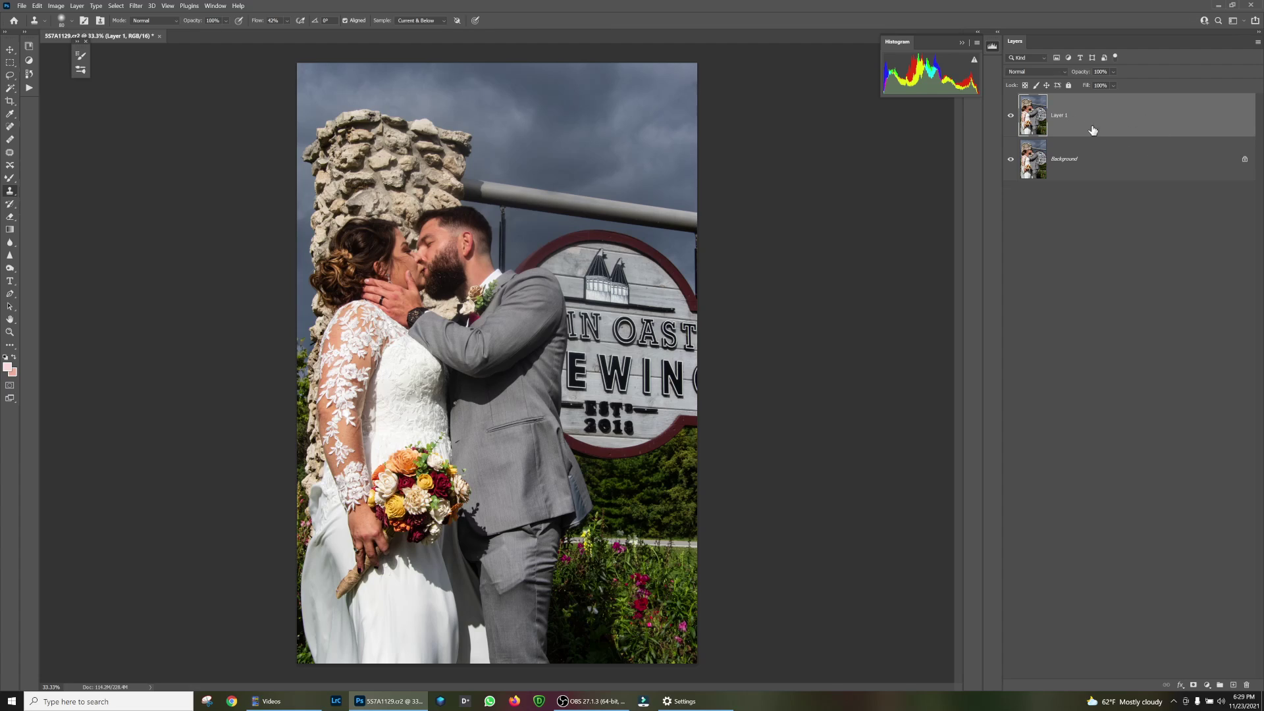
pyautogui.keyDown('shift'); pyautogui.click(1098, 163); pyautogui.keyUp('shift')
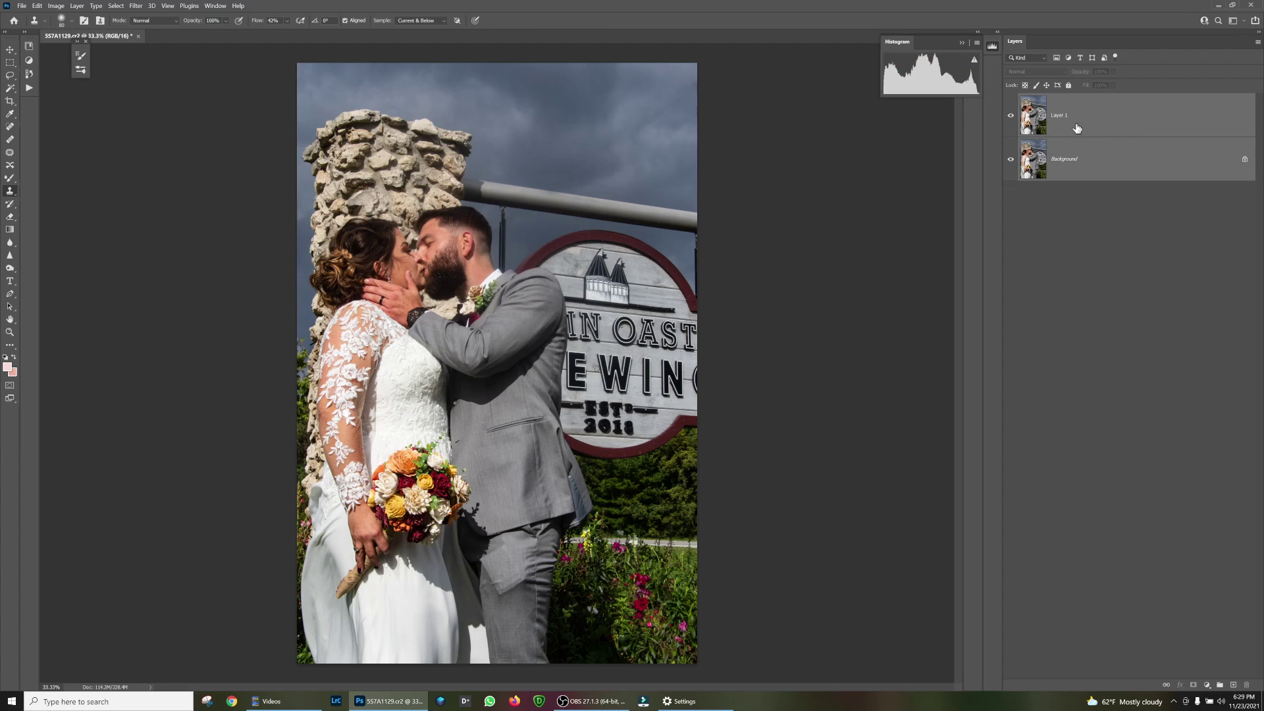
pyautogui.rightClick(1113, 121)
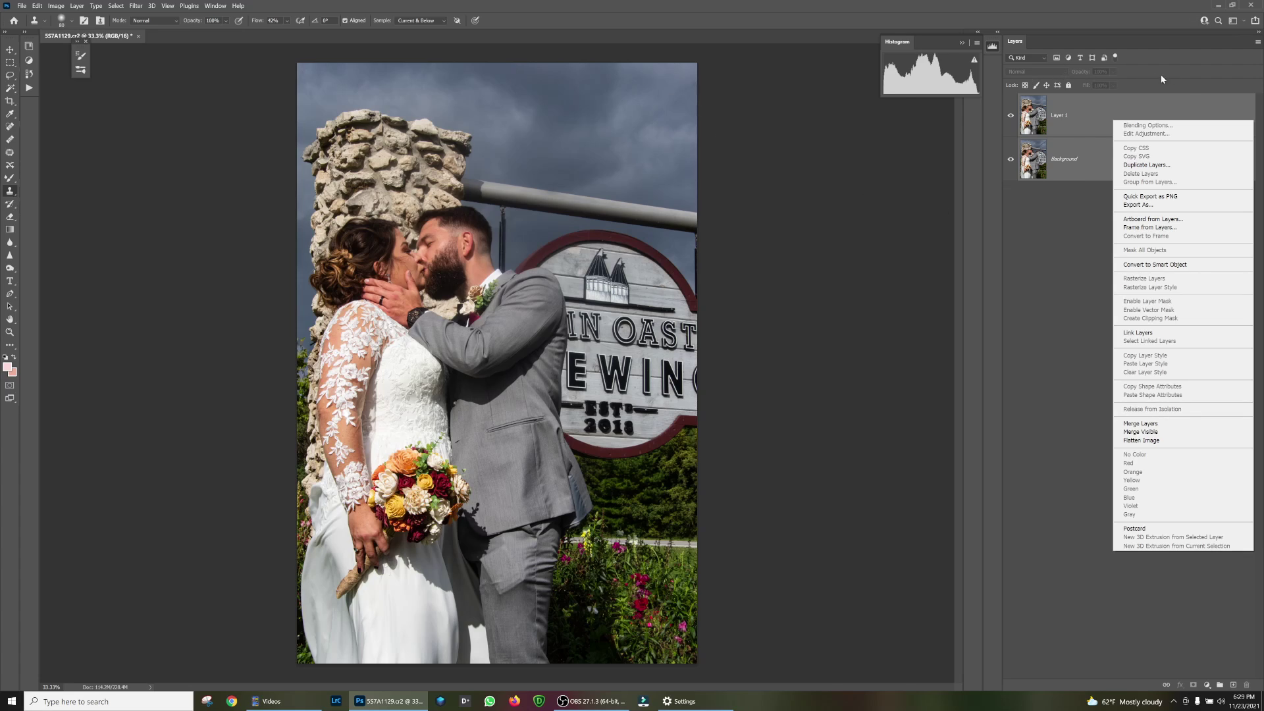
pyautogui.click(1029, 251)
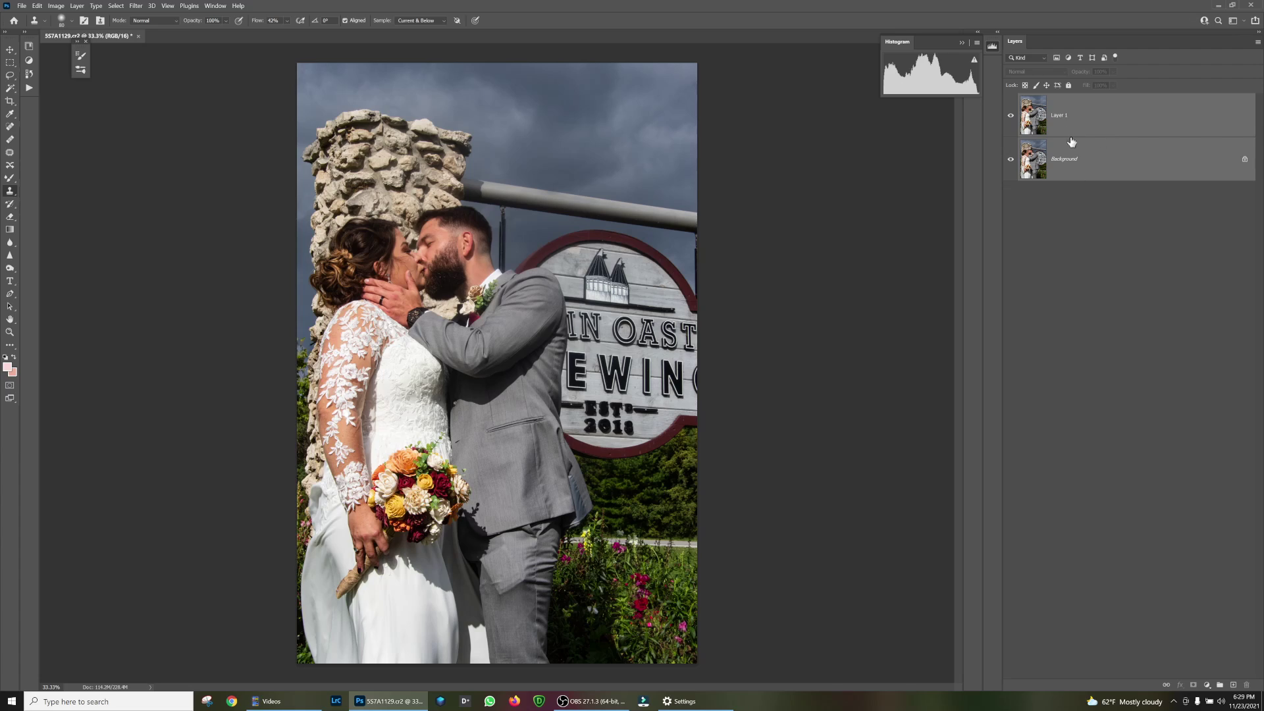